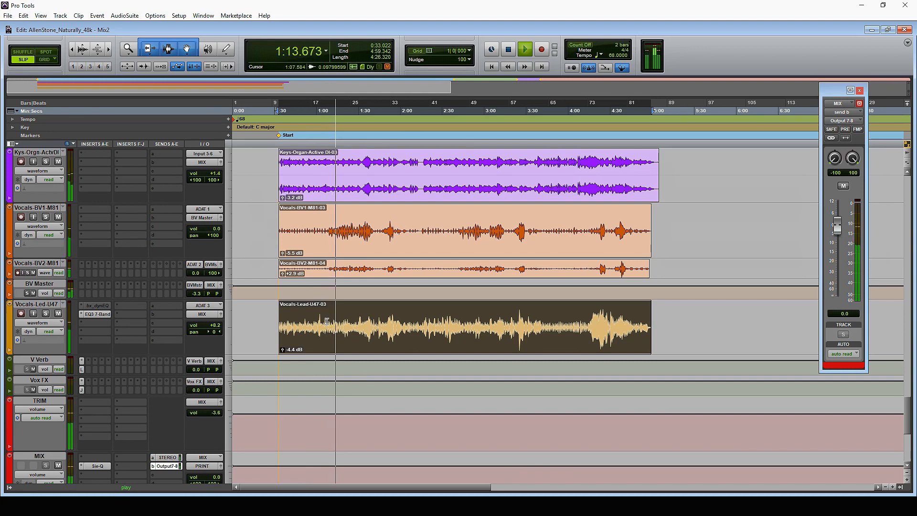
- Play back the mix from about 1:07 and inspect the EQ3 7-Band settings on the Vocals-Led-U47 track
key(space)
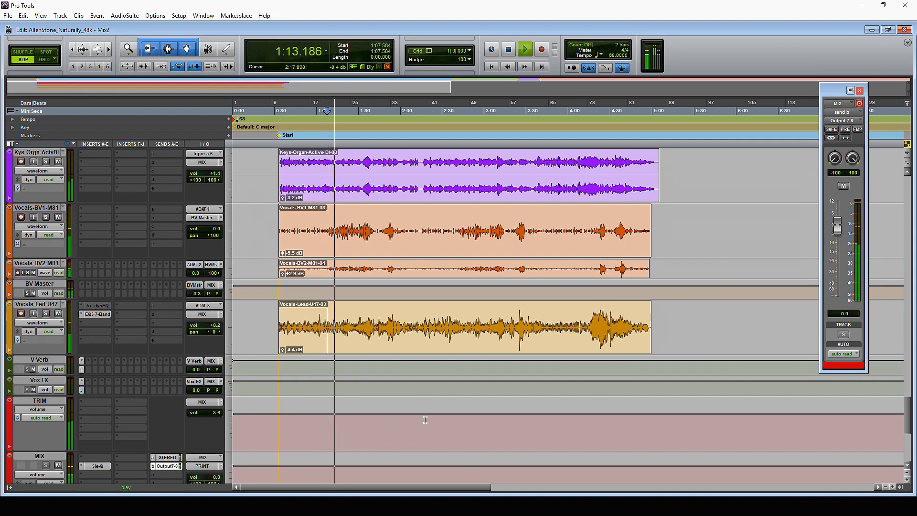
key(space)
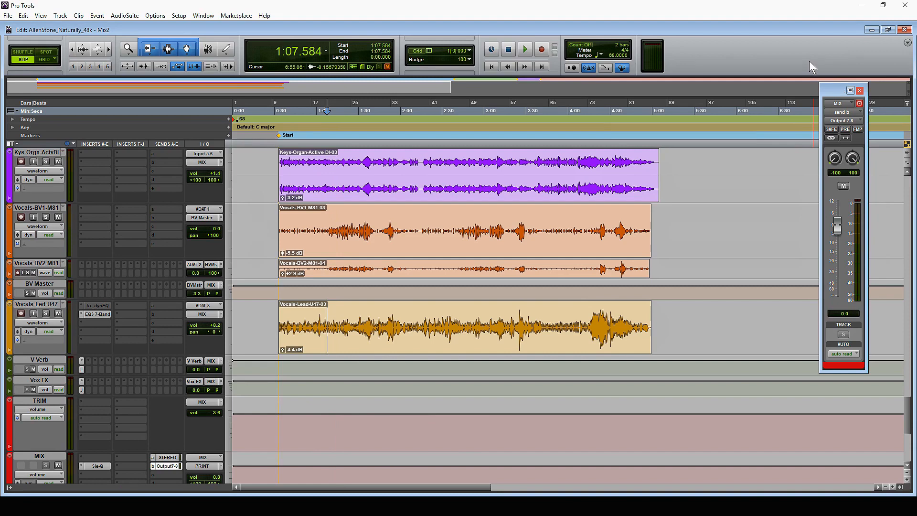
click(95, 313)
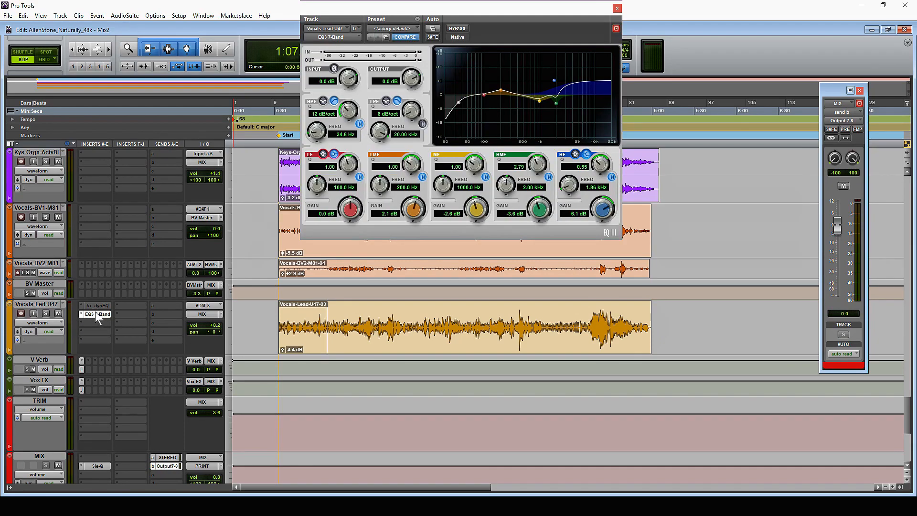
click(94, 313)
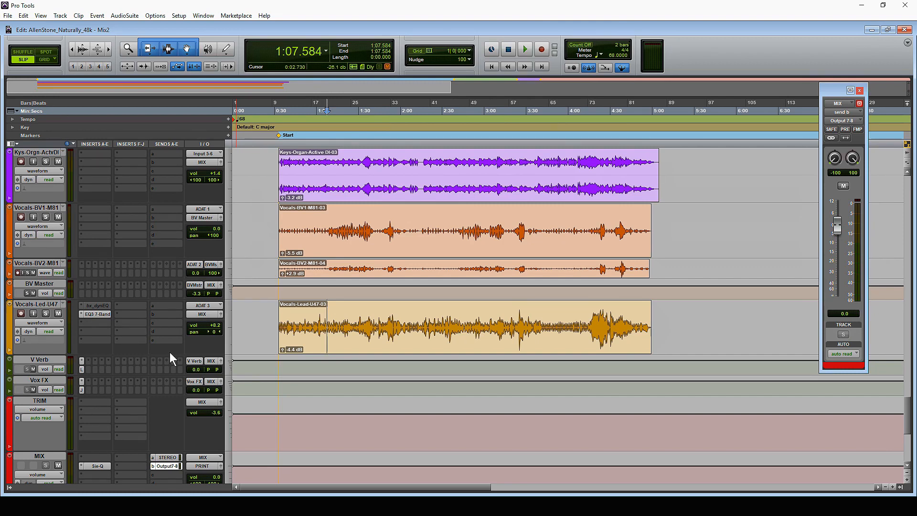
- Reopen the EQ3 7-Band on Vocals-Led-U47 and place its window so the lead vocal clip stays visible
key(ctrl+bracketright)
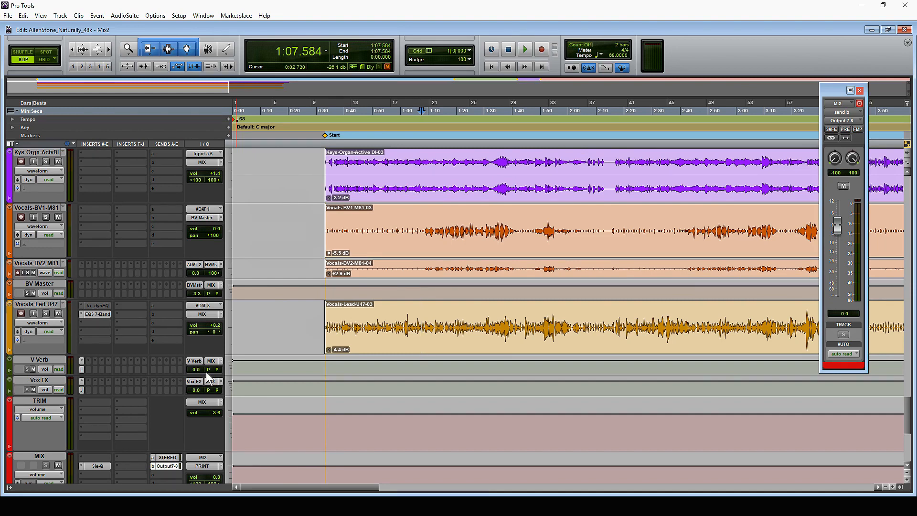
click(293, 320)
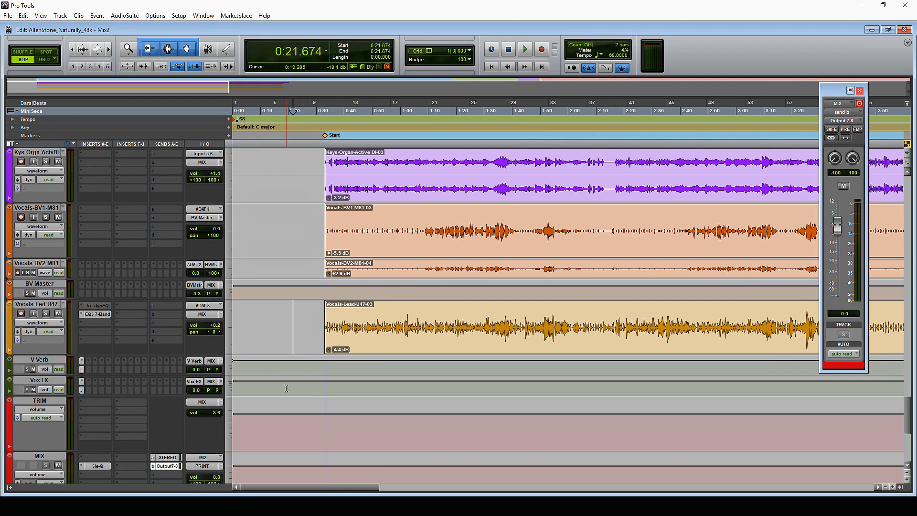
scroll(287, 388, up, 3)
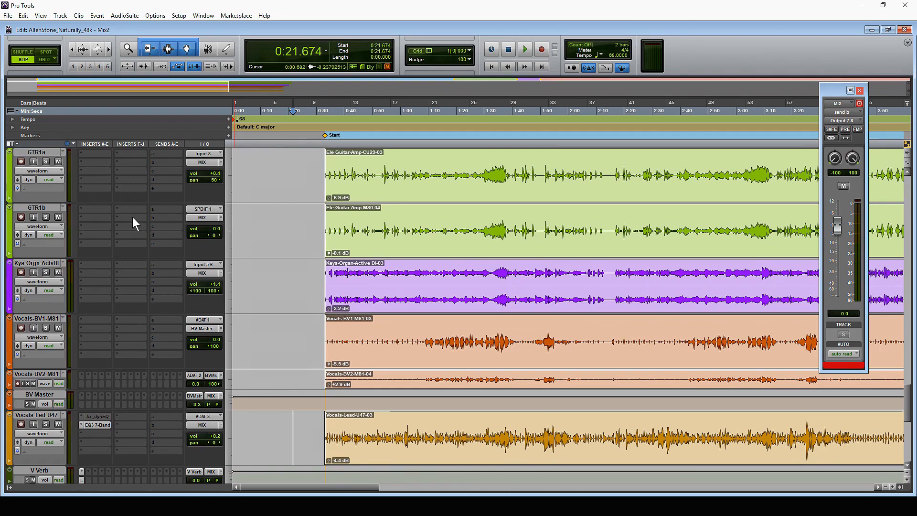
scroll(338, 333, down, 3)
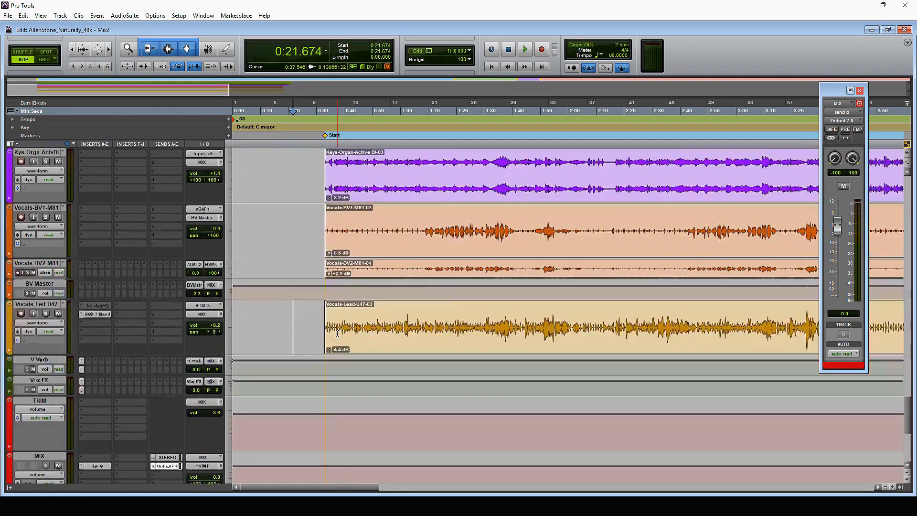
scroll(337, 333, down, 3)
scroll(337, 333, up, 3)
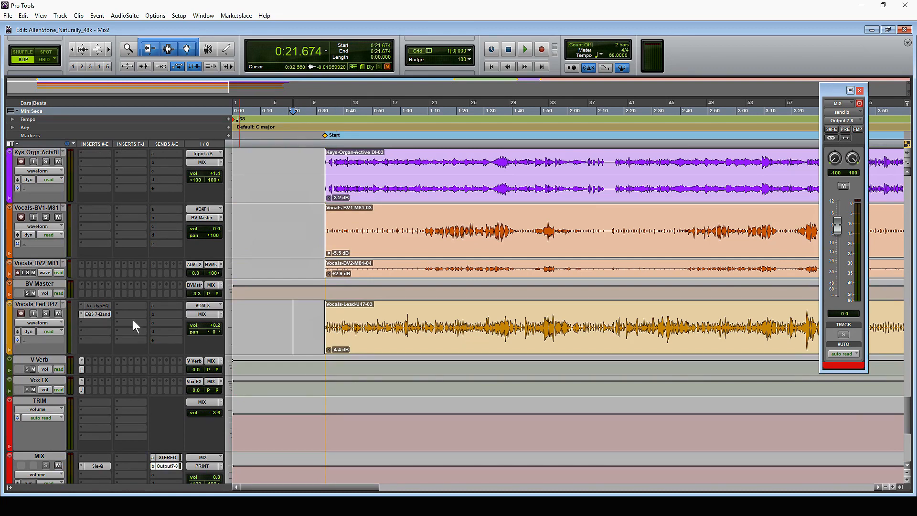
click(91, 314)
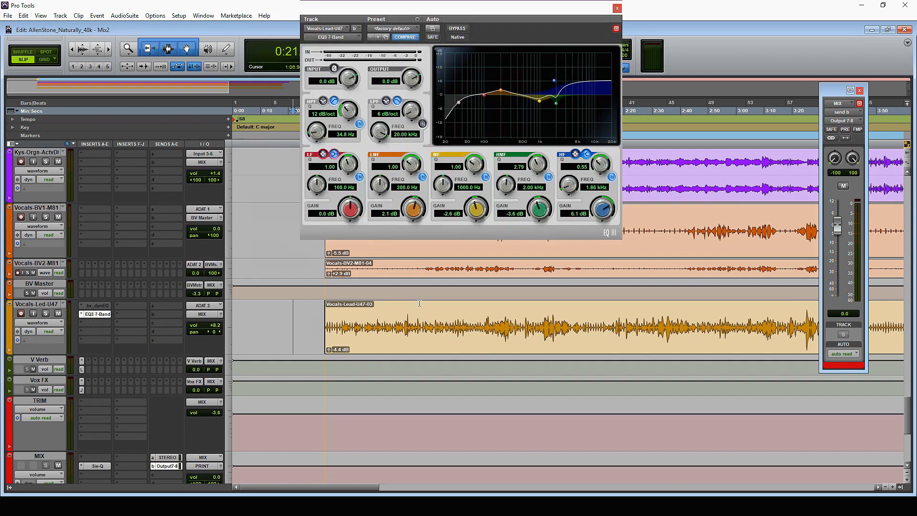
drag(521, 10, 486, 139)
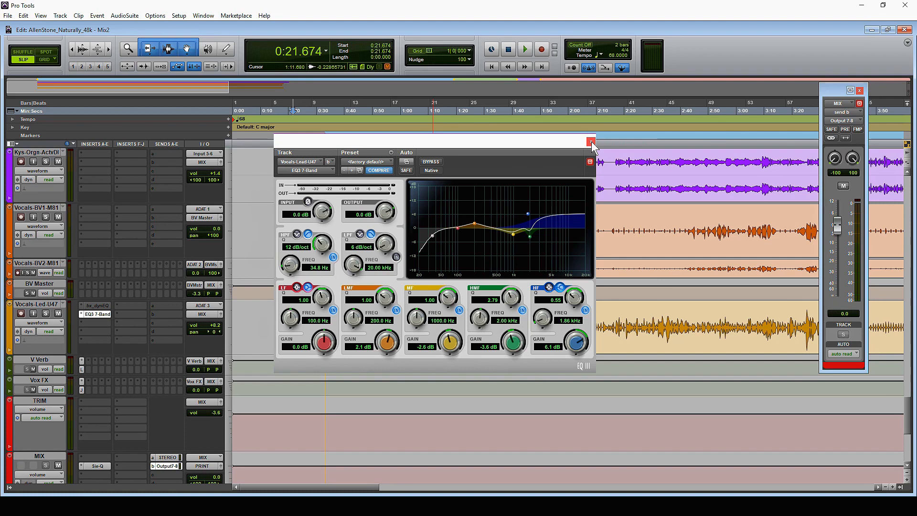
drag(556, 145, 507, 29)
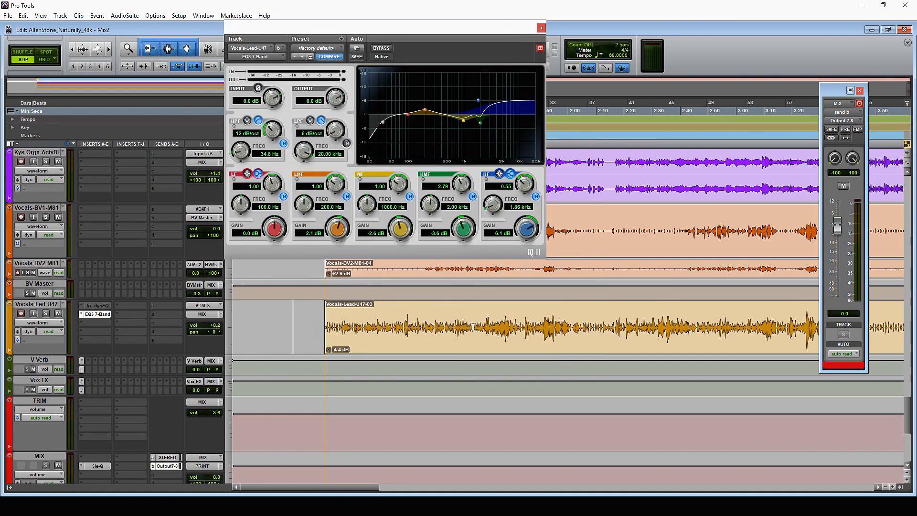
- Play the lead vocal from about 1:00 while comparing the EQ3 7-Band bypassed and active
click(401, 323)
key(space)
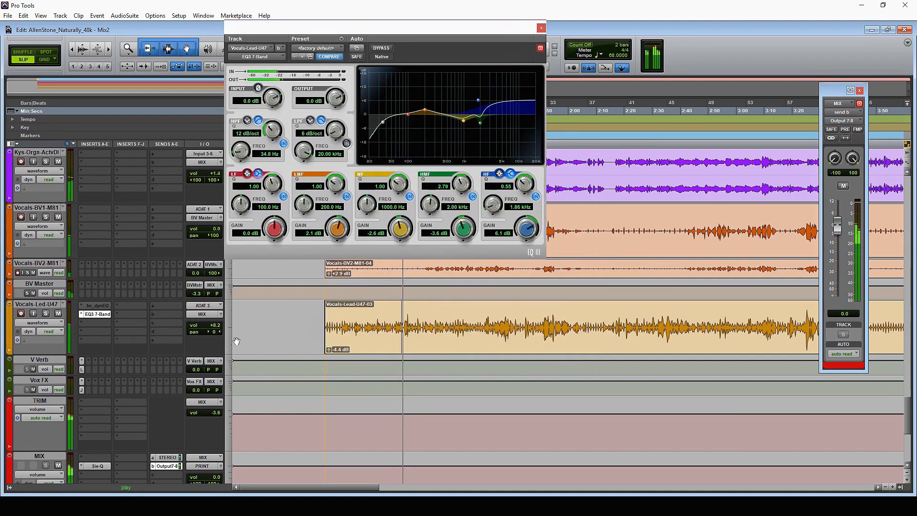
ctrl+click(90, 317)
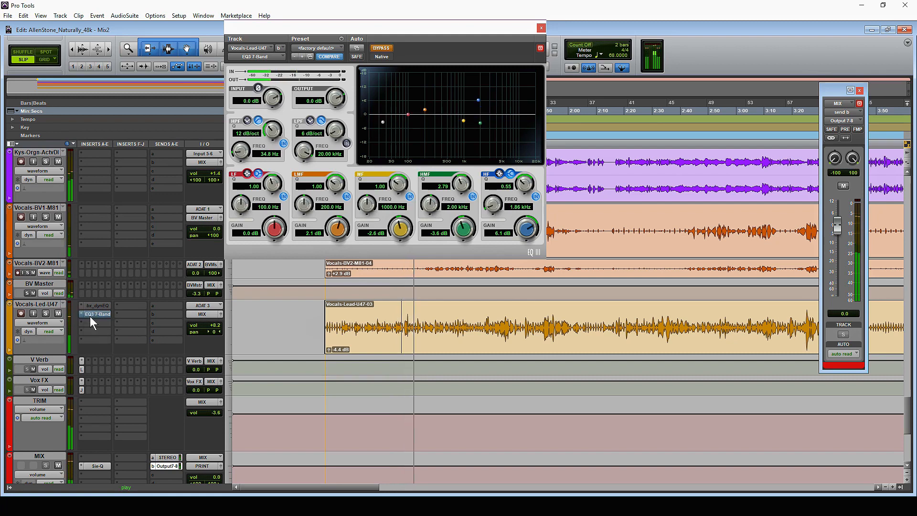
ctrl+click(95, 315)
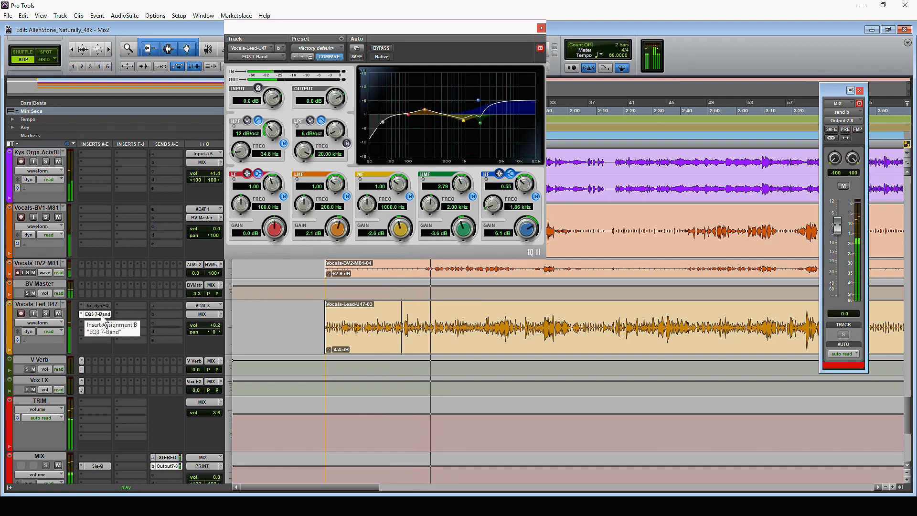
ctrl+click(103, 318)
- Replay the lead vocal from about 1:08 with the EQ3 7-Band bypassed, and compare it against the active EQ
click(428, 325)
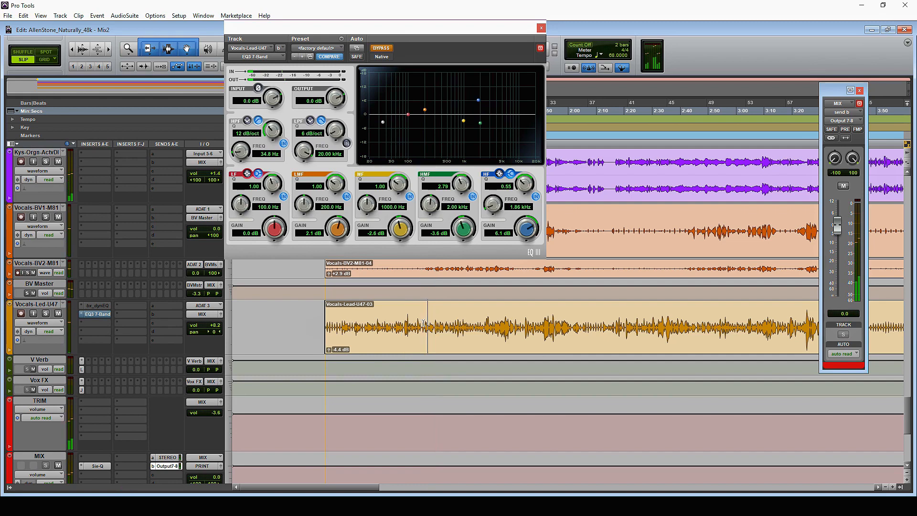
key(space)
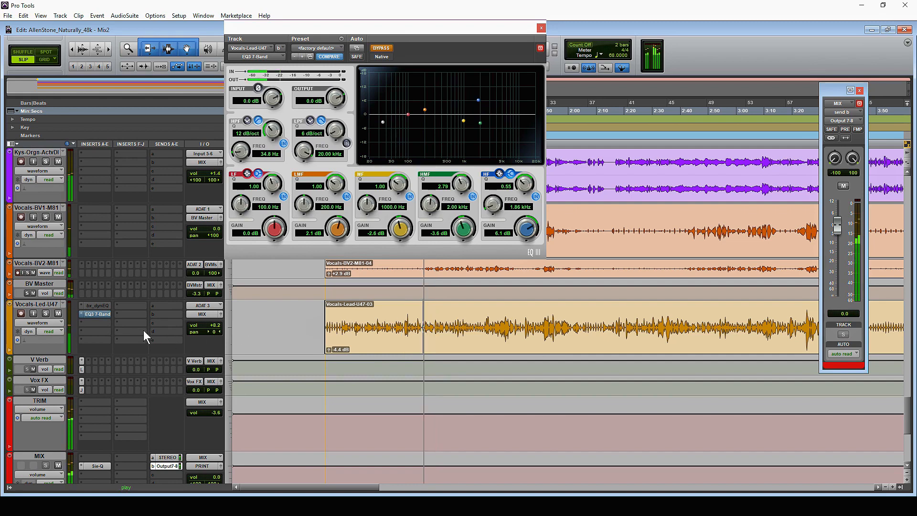
ctrl+click(99, 315)
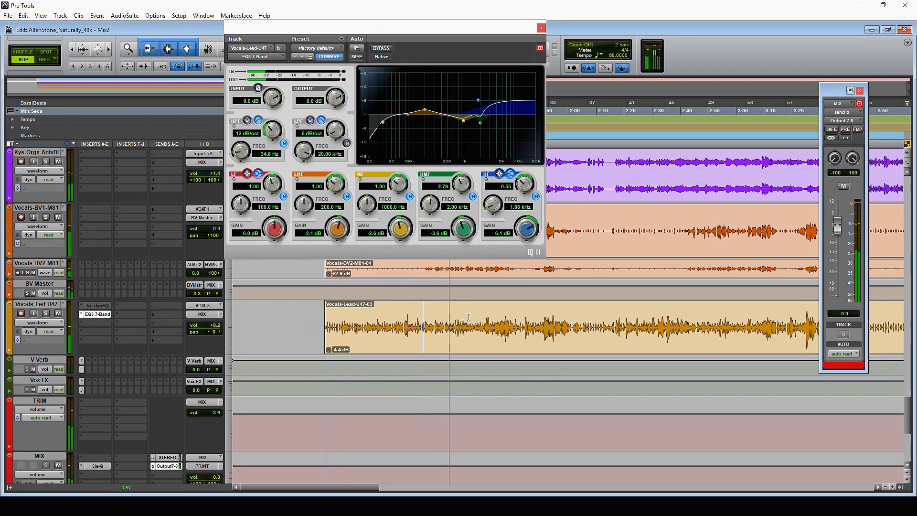
ctrl+click(99, 317)
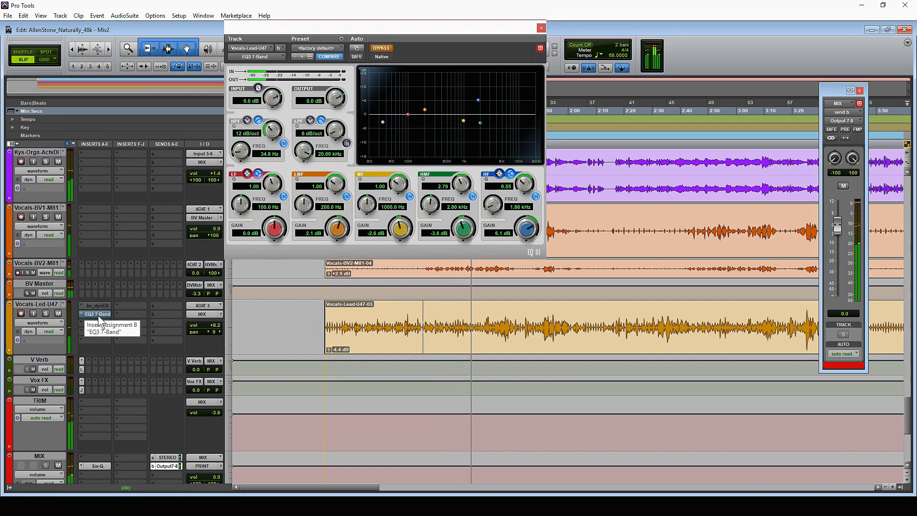
ctrl+click(98, 315)
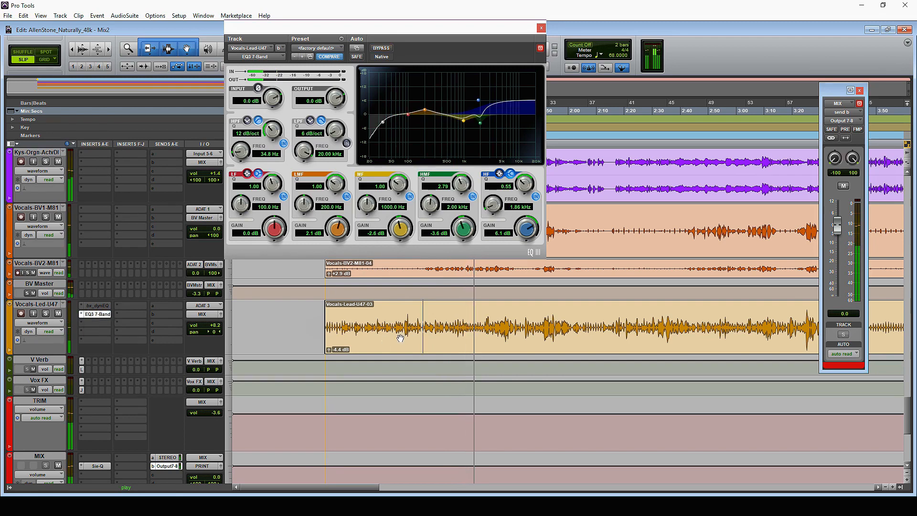
- Play the section from 1:49 and bypass the lead vocal's EQ3 7-Band, then re-enable it to compare
key(space)
click(539, 319)
key(space)
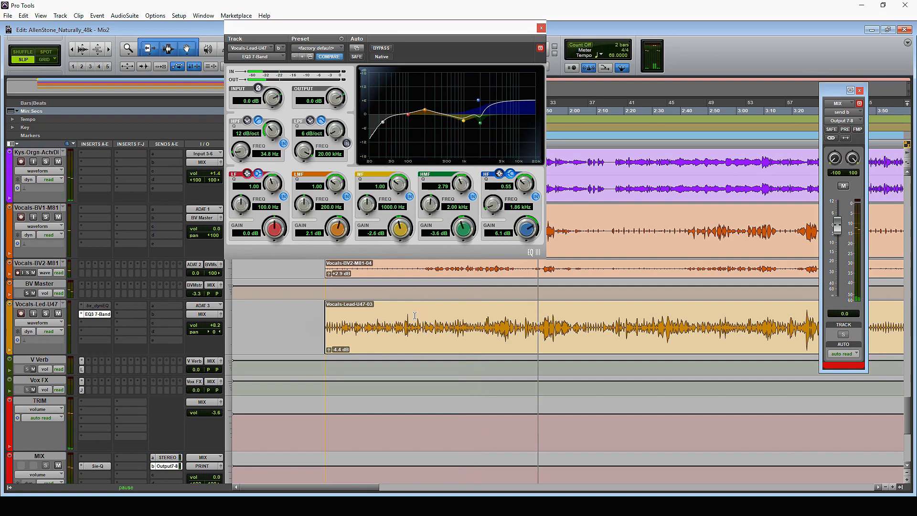
ctrl+click(93, 313)
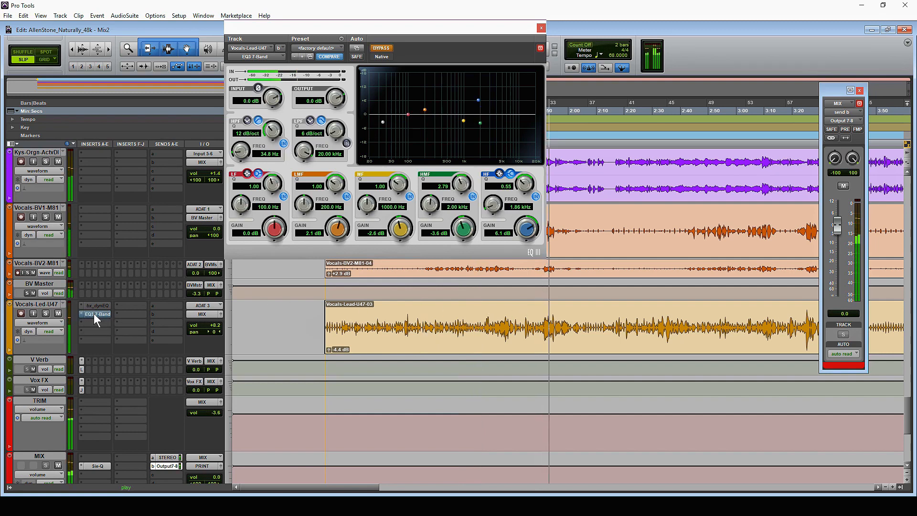
ctrl+click(94, 314)
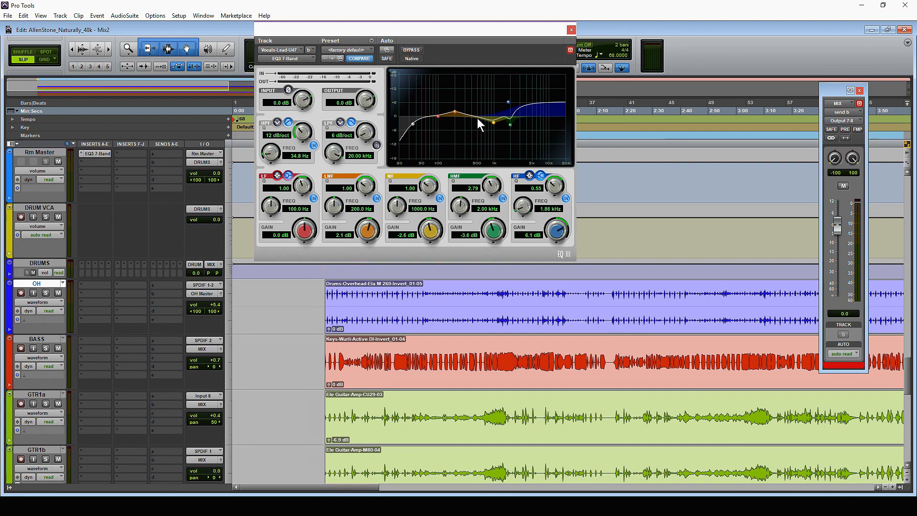
- Close the lead vocal's EQ and move the OH track directly below the Vocals-Led-U47 track
click(572, 30)
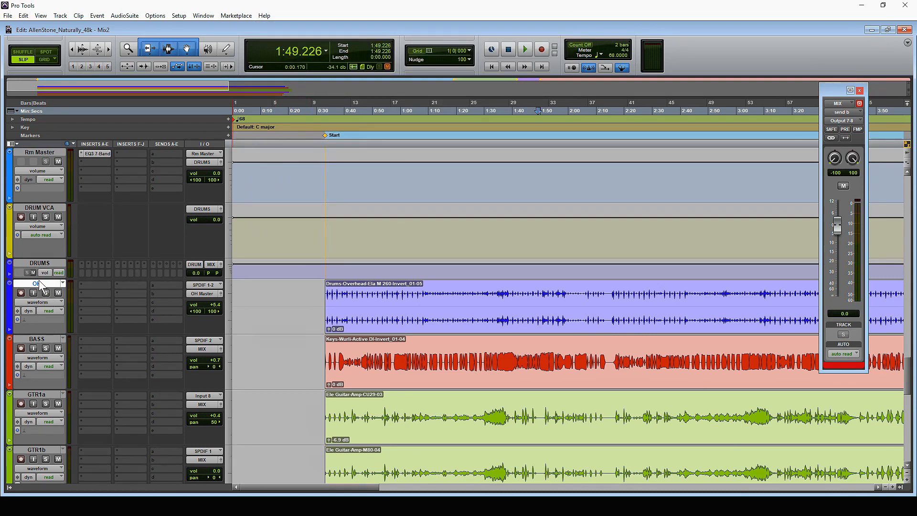
drag(39, 285, 100, 247)
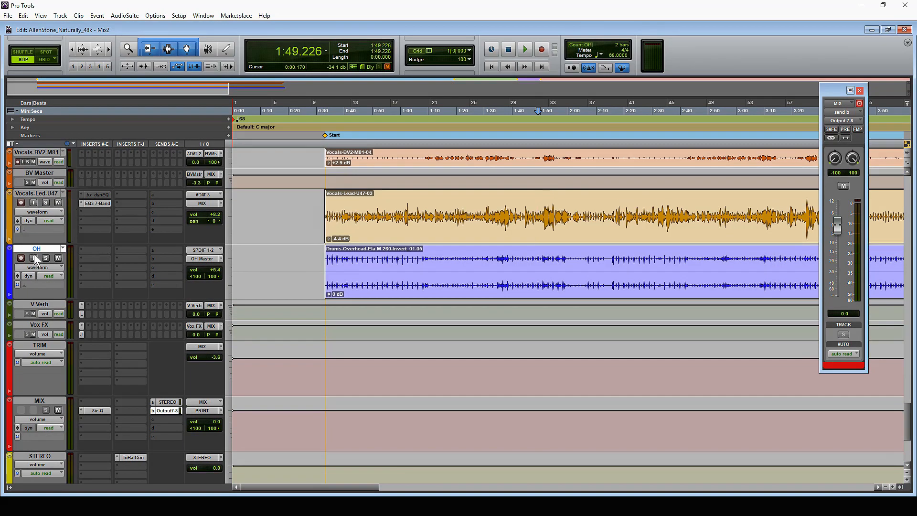
- Activate and open the bx_dynEQ V2 Mono insert on Vocals-Led-U47, placing its window clear of the track controls
click(101, 196)
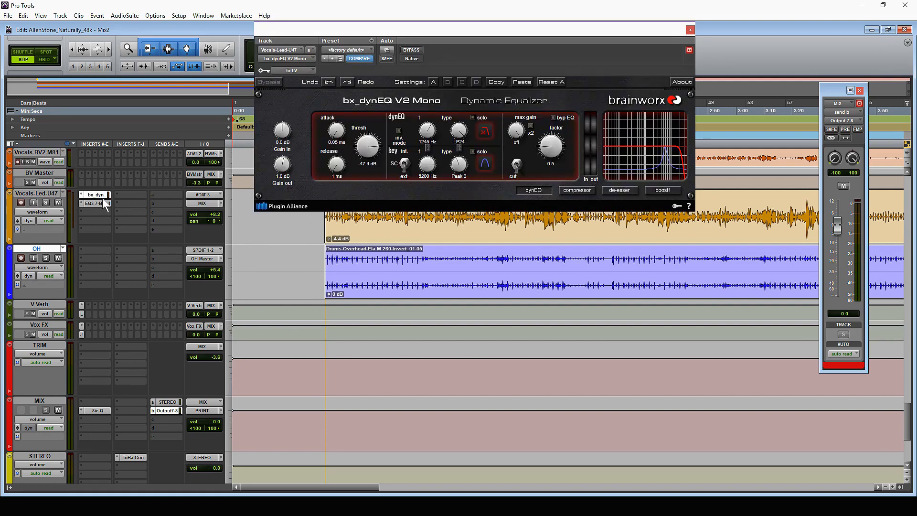
drag(488, 27, 459, 216)
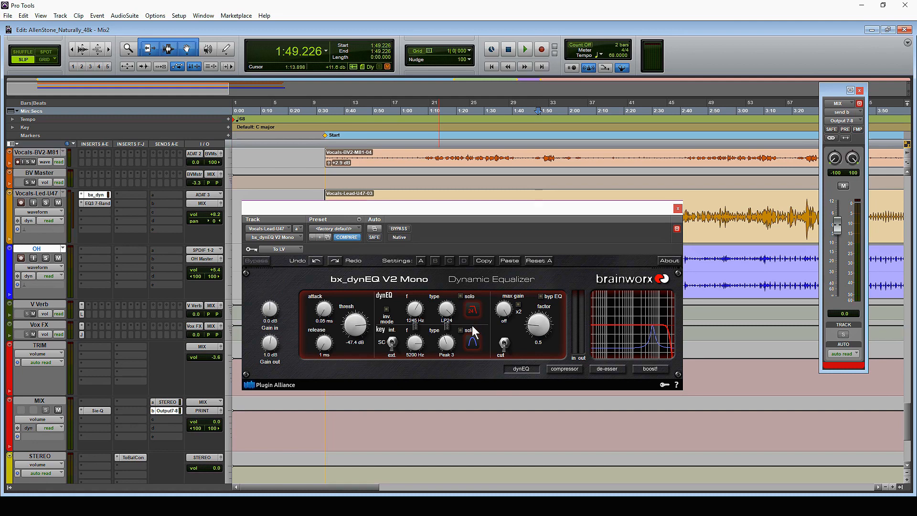
drag(469, 204, 490, 163)
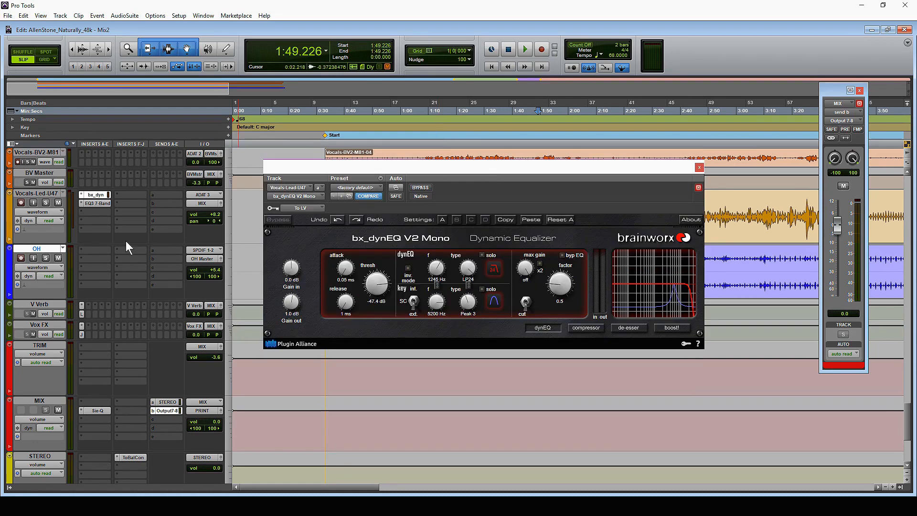
- Split the OH track into mono tracks and delete the resulting OH.L track
right_click(40, 249)
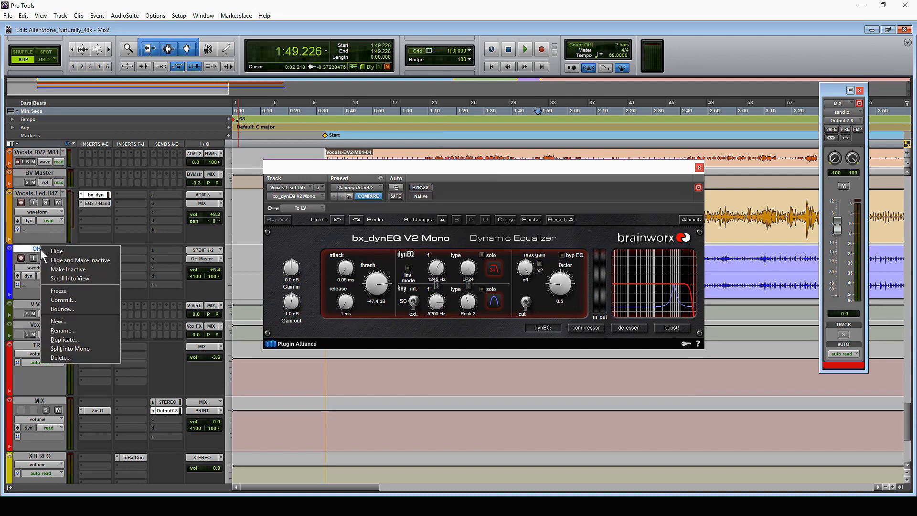
click(57, 270)
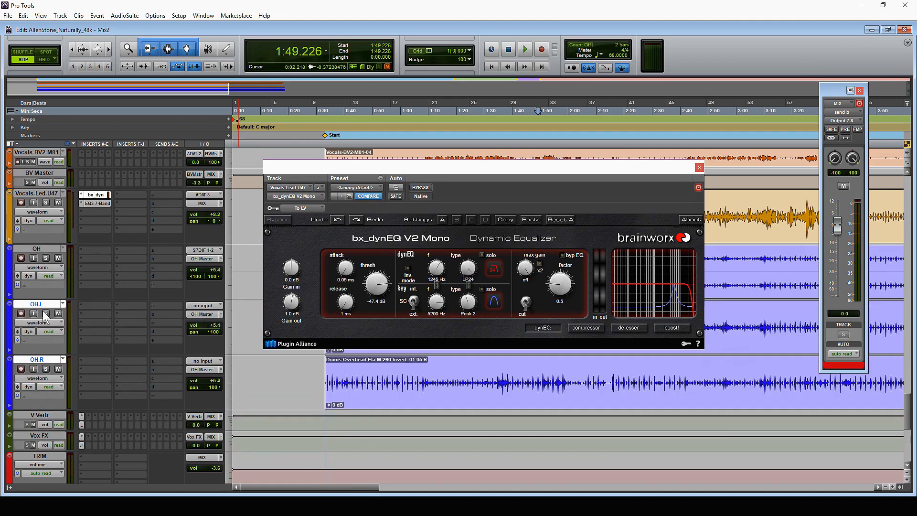
click(42, 305)
right_click(44, 305)
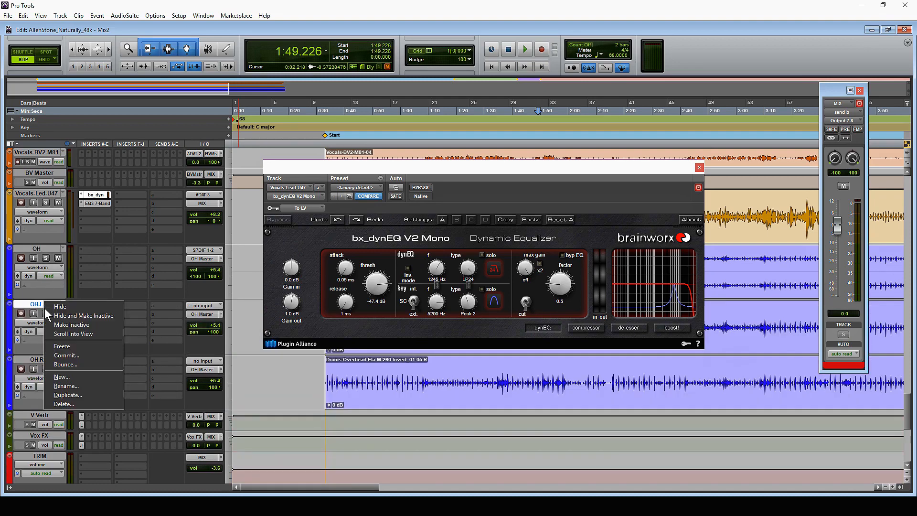
click(70, 405)
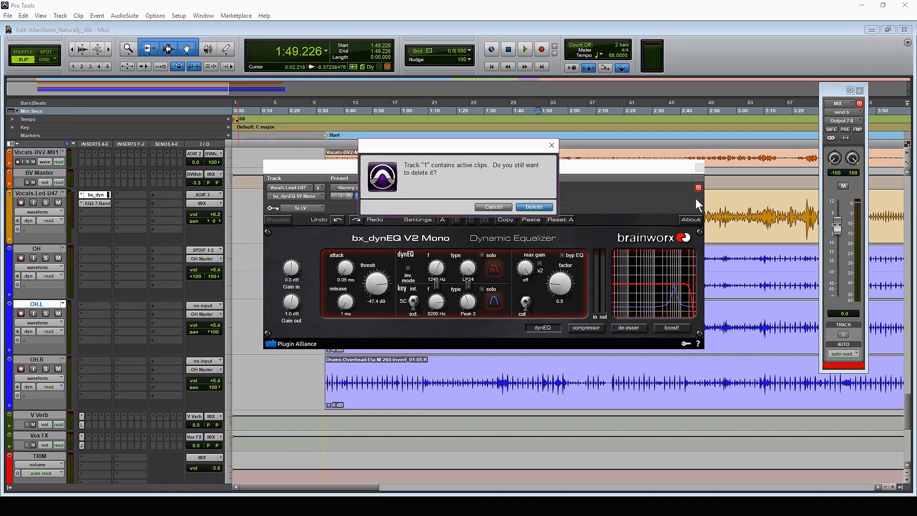
click(536, 208)
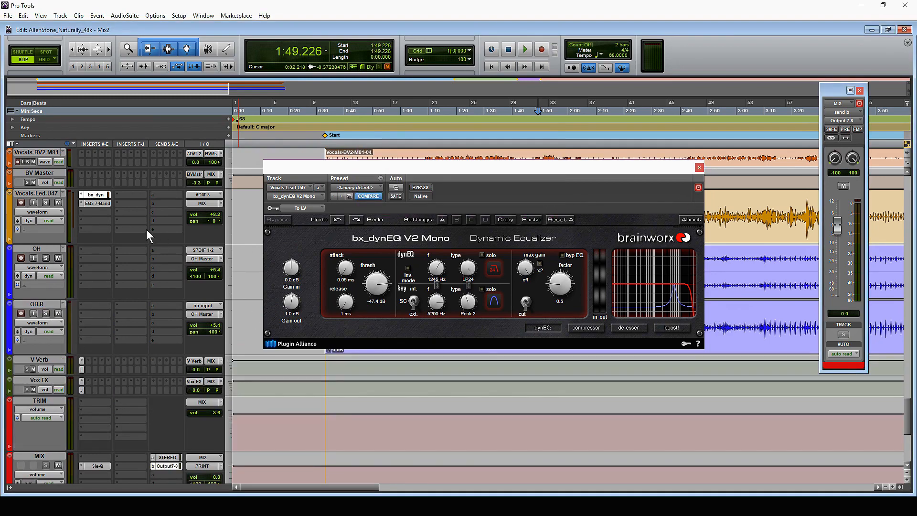
- Route the OH.R track's output to the To LV (Mono) bus
click(197, 315)
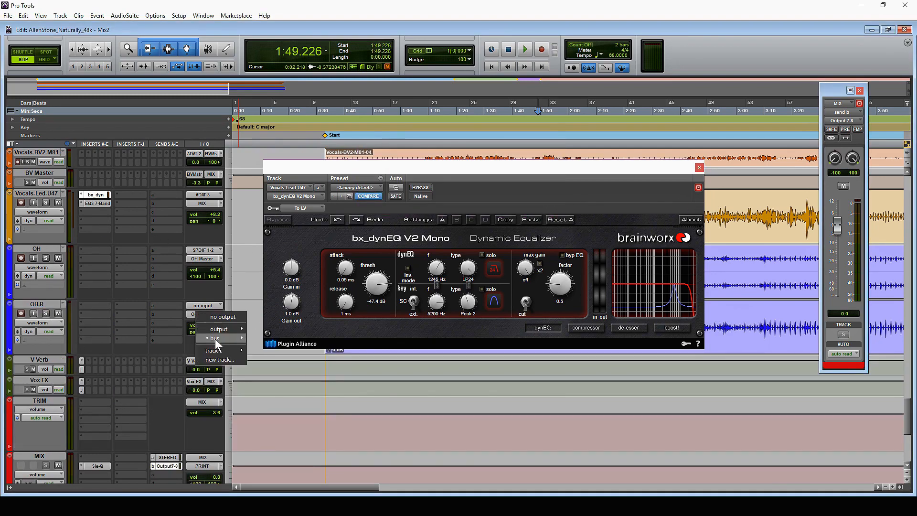
mouse_move(216, 341)
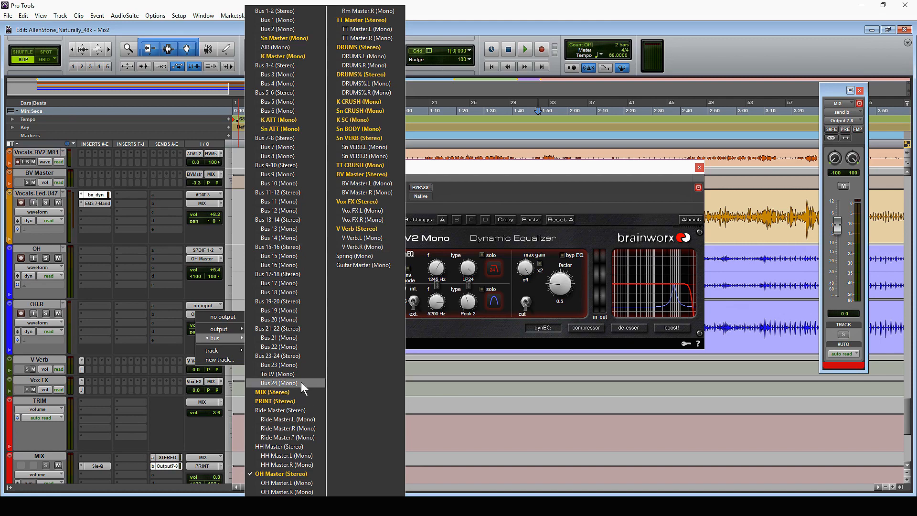
click(278, 374)
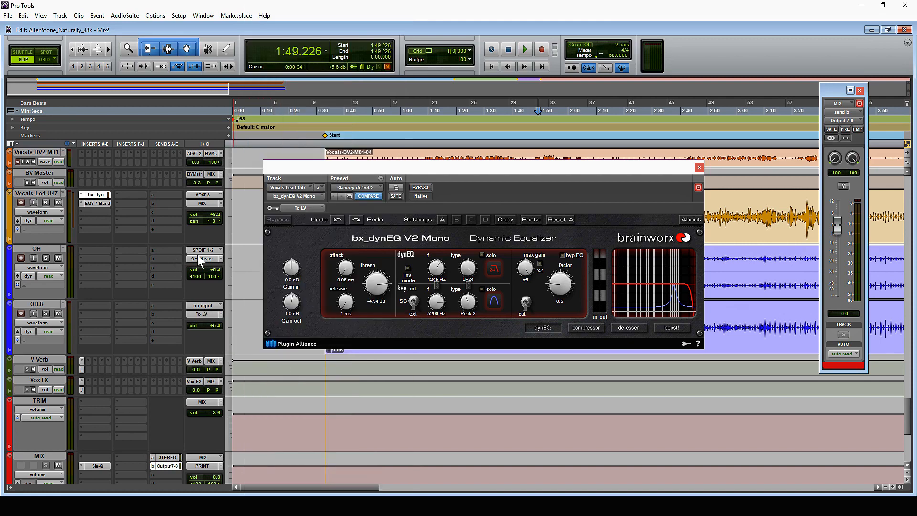
- Check the key input choices of the bx_dynEQ V2 Mono and move its window clear of the overhead tracks' waveforms
click(300, 211)
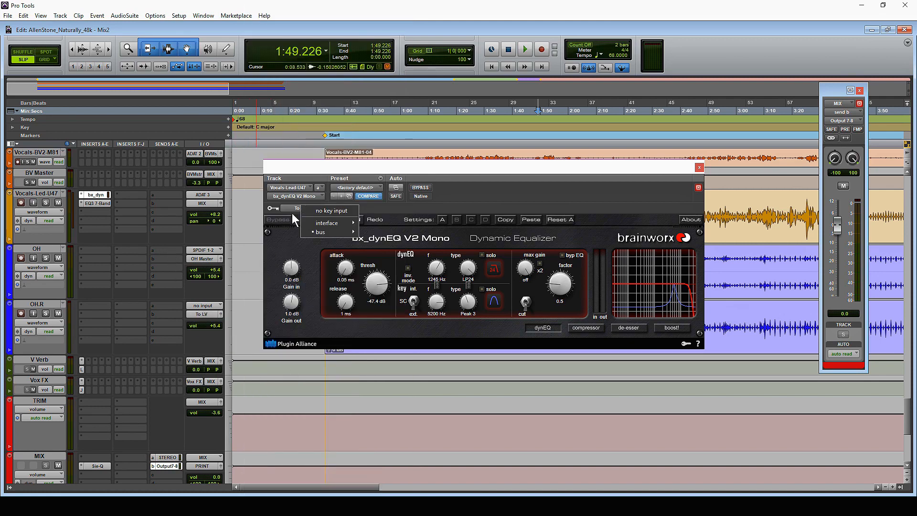
click(285, 240)
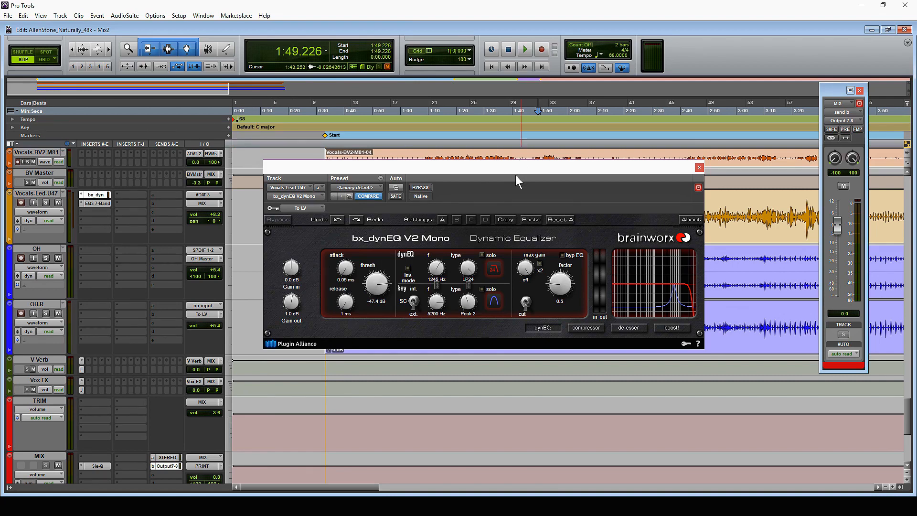
drag(516, 176, 517, 64)
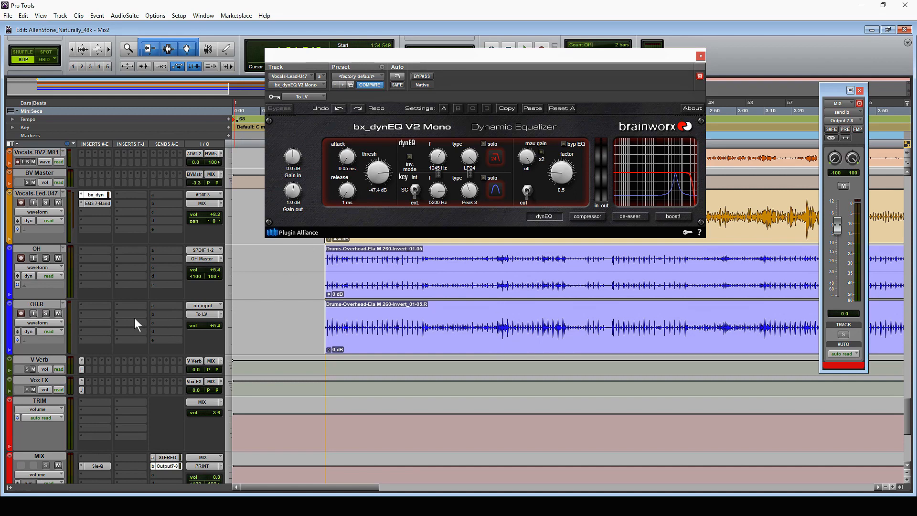
- Insert an EQ3 7-Band (mono) in the first insert slot of the OH.R track
click(97, 307)
mouse_move(136, 320)
mouse_move(200, 21)
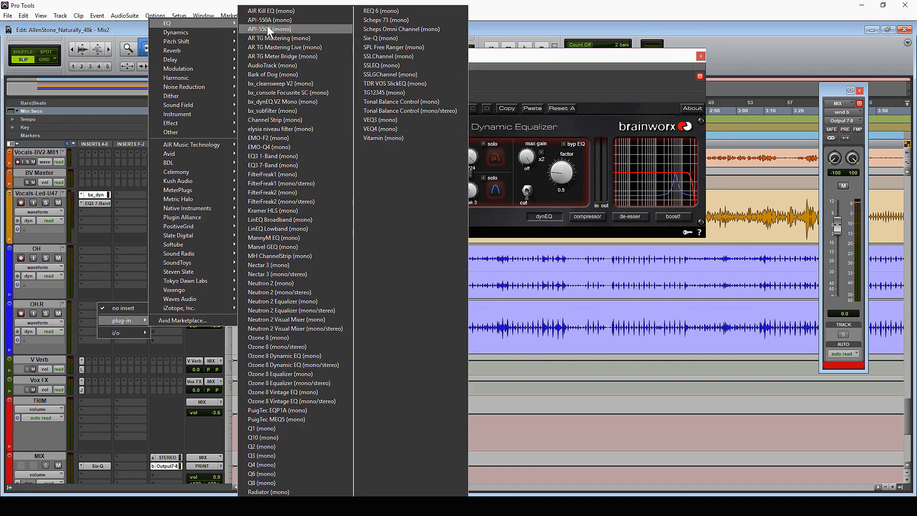
click(279, 165)
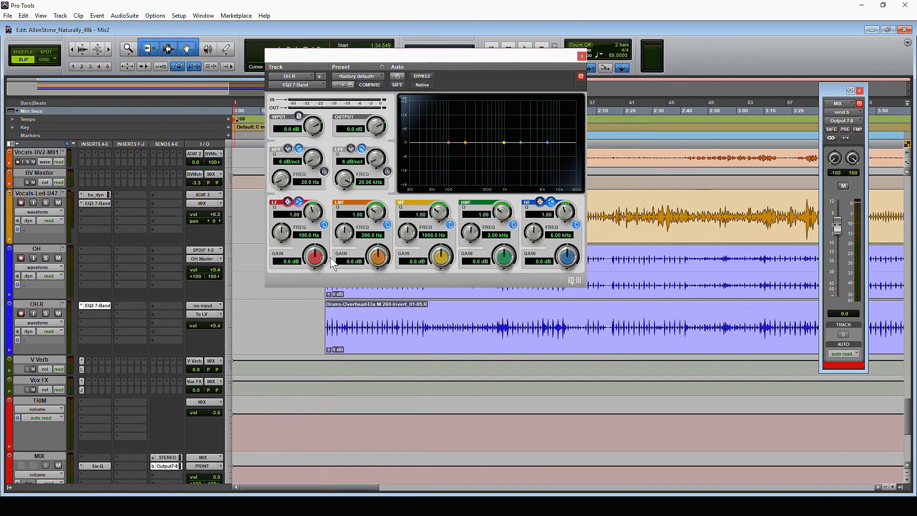
- Band-limit the OH.R key signal with a 24 dB/oct high-pass at 3.02 kHz and a 24 dB/oct low-pass at 12.62 kHz
click(324, 171)
drag(310, 159, 310, 111)
drag(282, 183, 302, 121)
click(387, 171)
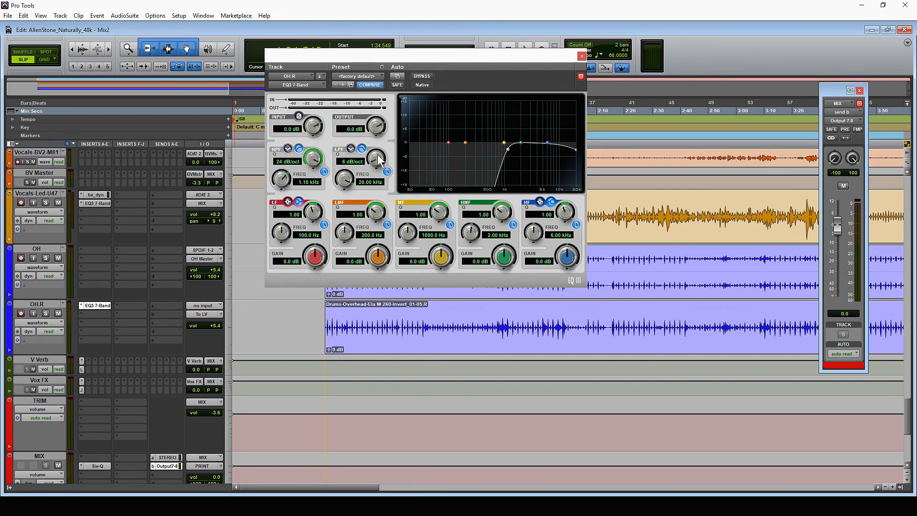
drag(377, 154, 376, 120)
drag(343, 183, 356, 199)
drag(287, 179, 289, 154)
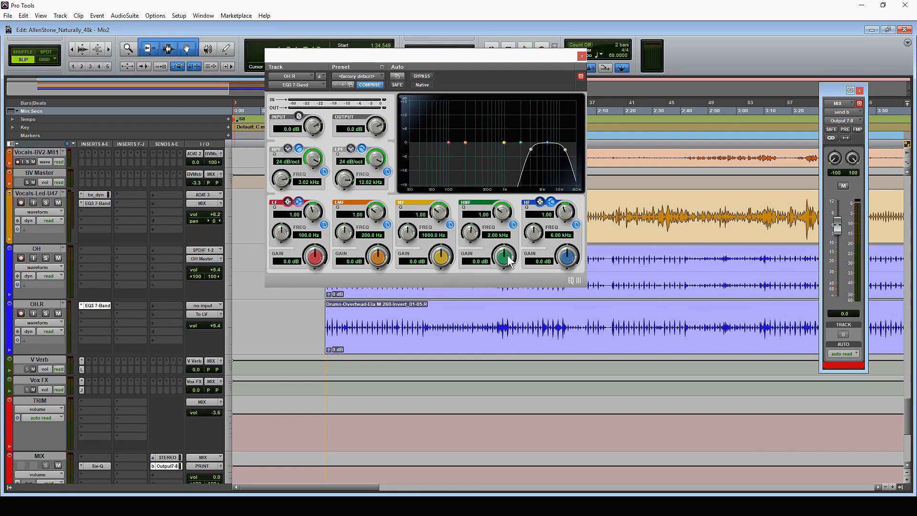
drag(509, 260, 471, 239)
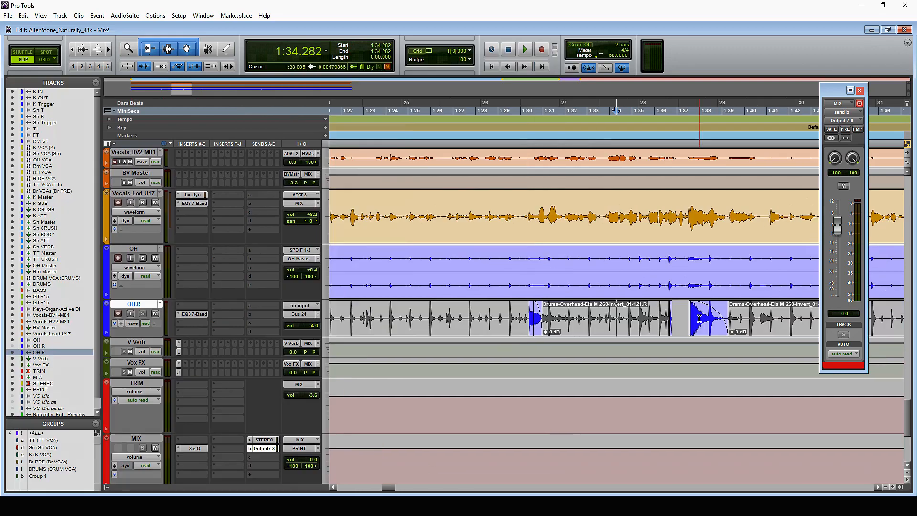
- Examine the isolated, faded cymbal clips on the OH.R track between about 1:36 and 1:39
click(704, 329)
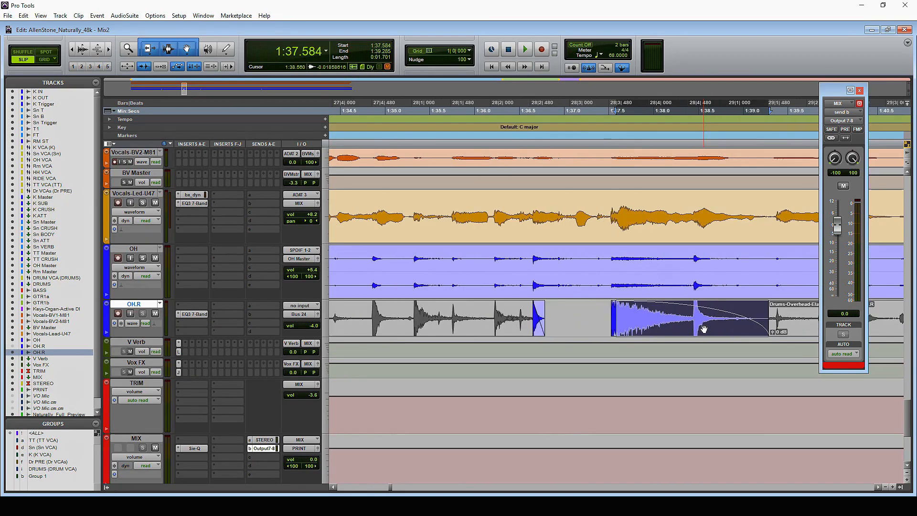
key(ctrl+])
click(455, 328)
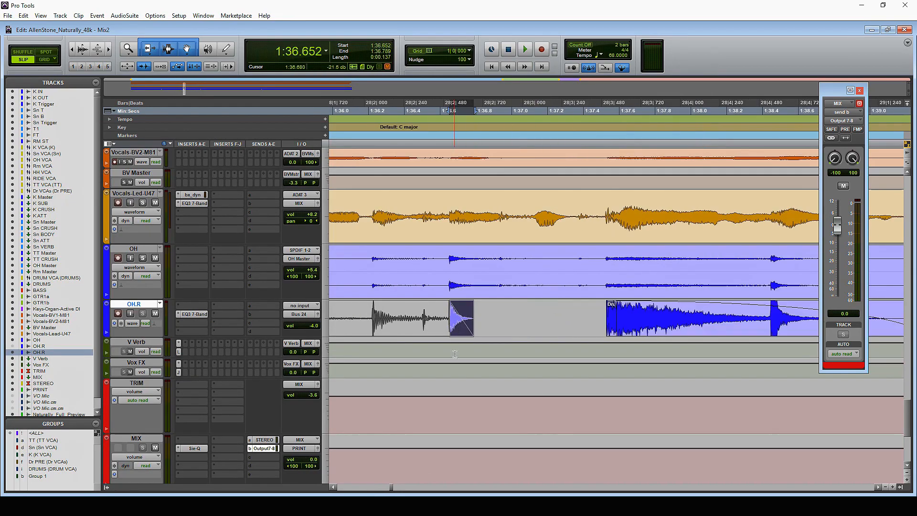
key(ctrl+[)
key(ctrl+[)
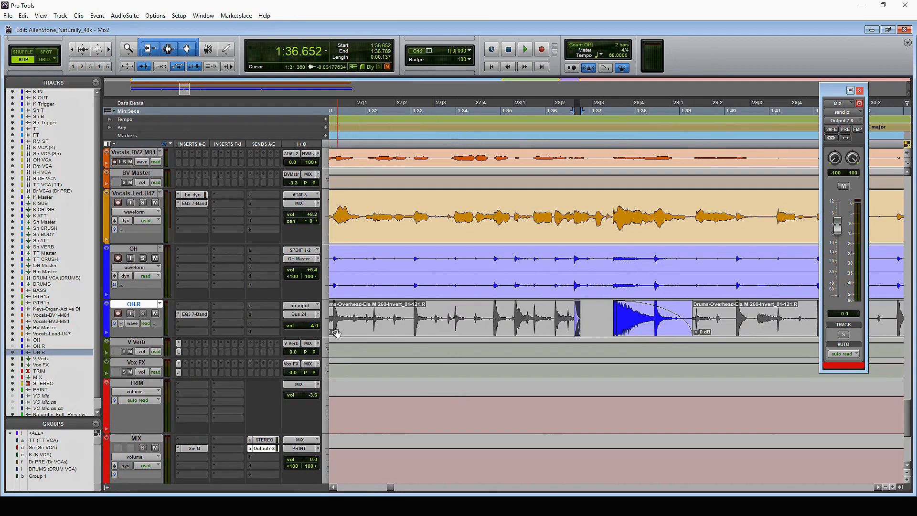
key(ctrl+[)
- Inspect the other isolated cymbal clips on OH.R around 2:57 and 0:52 to 1:05, undoing any accidental change
drag(394, 487, 419, 493)
drag(418, 493, 438, 494)
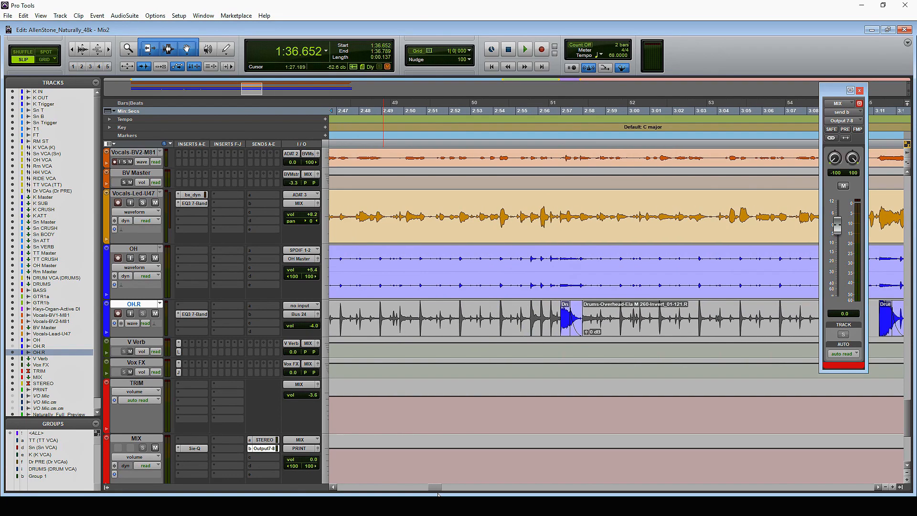
click(573, 329)
drag(572, 332, 571, 333)
key(ctrl+z)
key(ctrl+z)
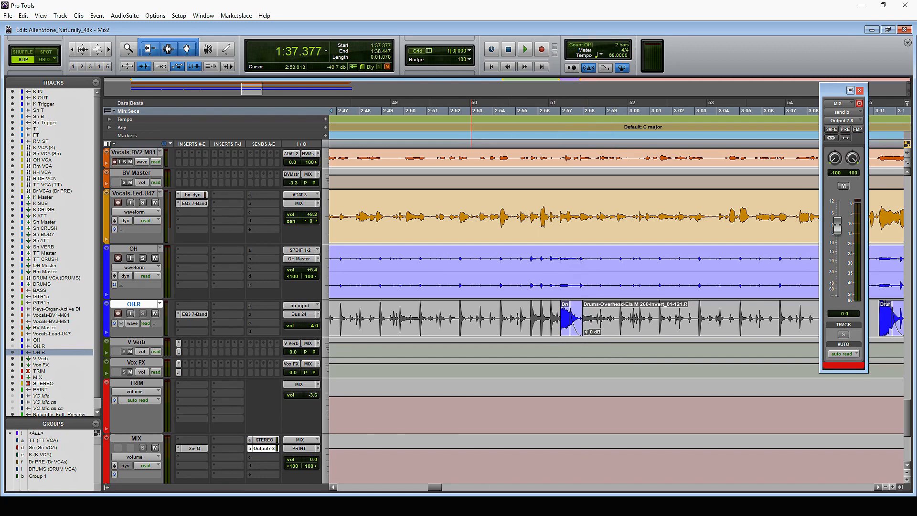
drag(438, 489, 375, 492)
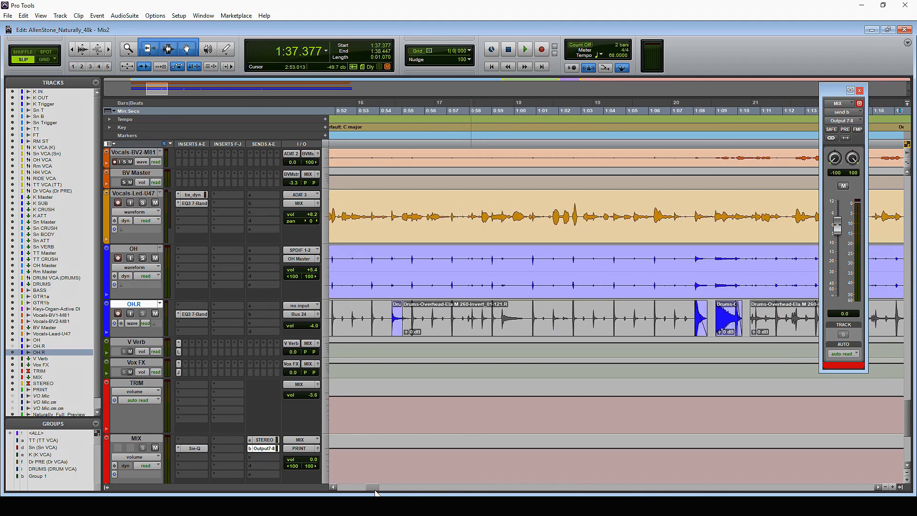
drag(375, 493, 364, 493)
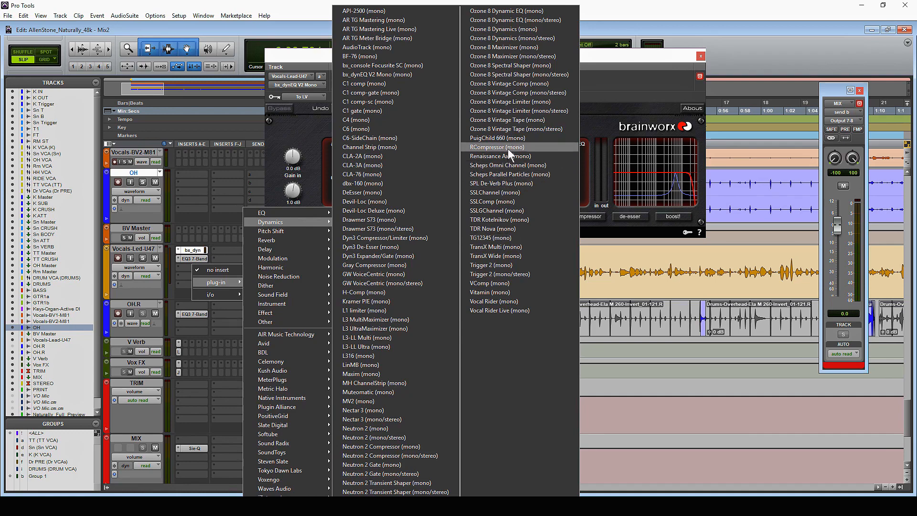
- Insert a PuigChild 660 (mono) on Vocals-Led-U47 and open the track's bx_dynEQ V2 Mono
click(502, 138)
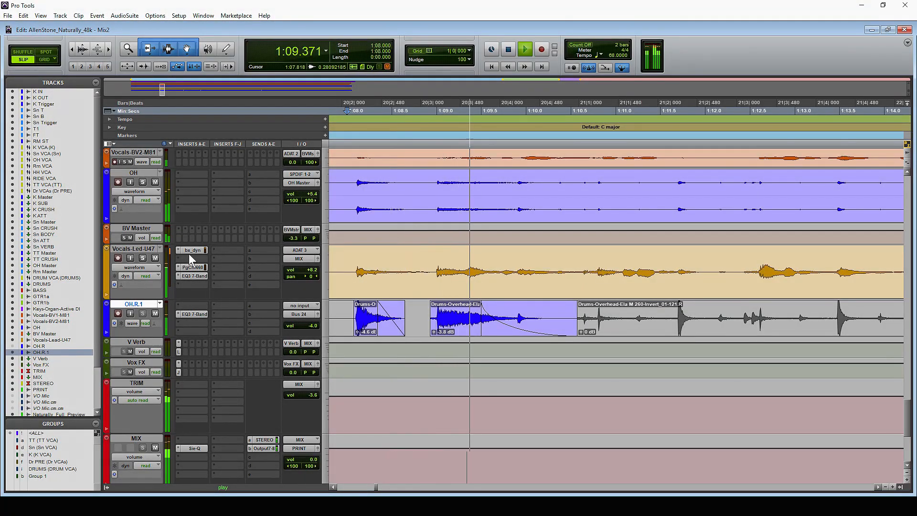
click(188, 252)
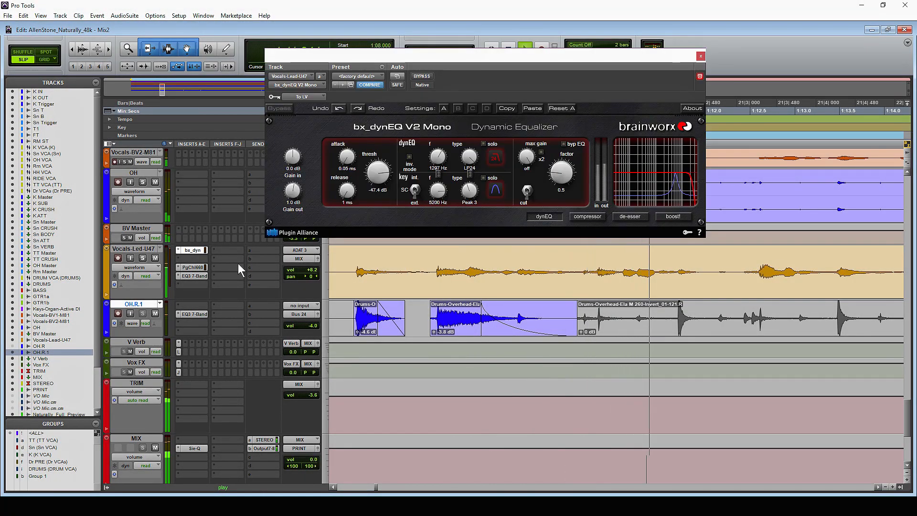
- Play from 1:08.000 with the OH.R.1 key track muted, then unmute it
key(space)
click(154, 314)
key(space)
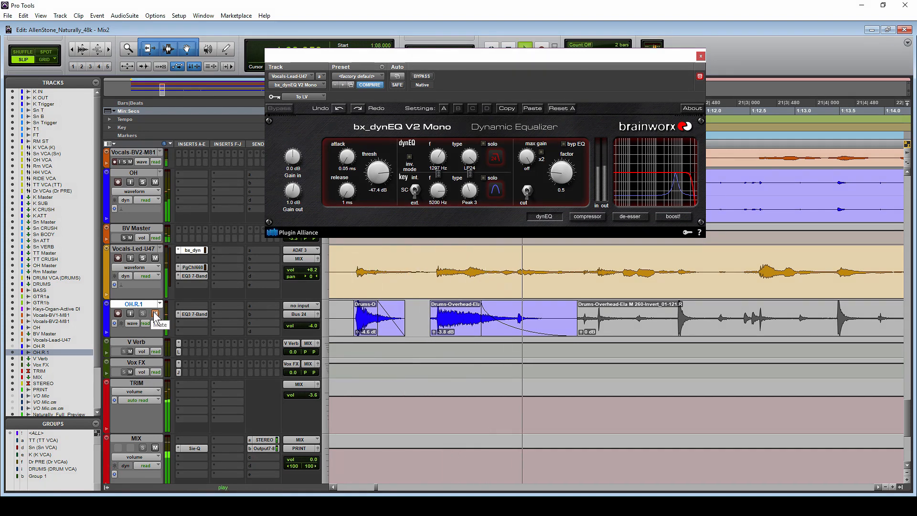
click(155, 314)
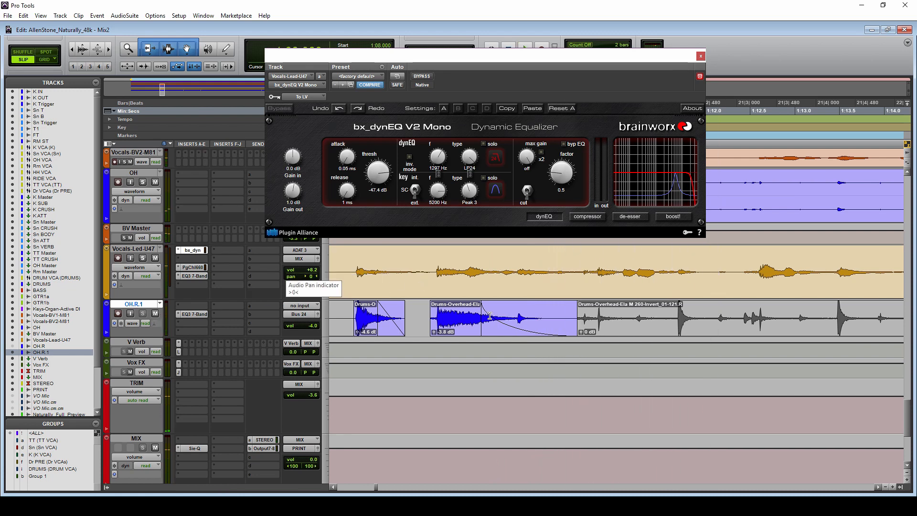
- Shorten the fade-out of the long cymbal clip on OH.R.1 to start at 1:09.802 and play from 1:08.917
drag(486, 313, 509, 313)
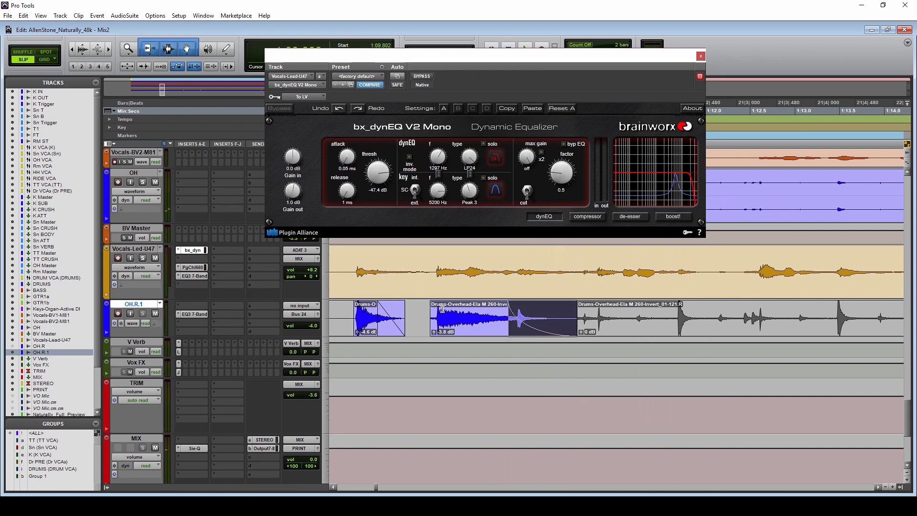
click(429, 314)
key(space)
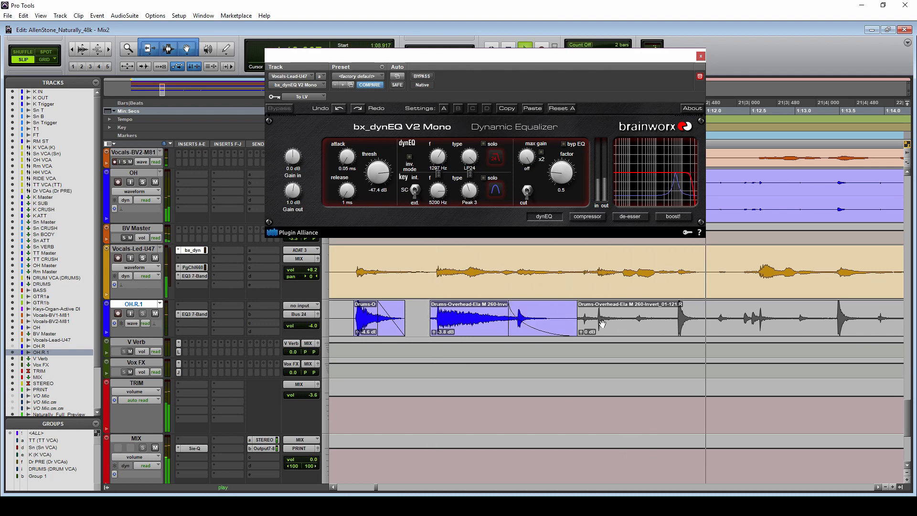
key(space)
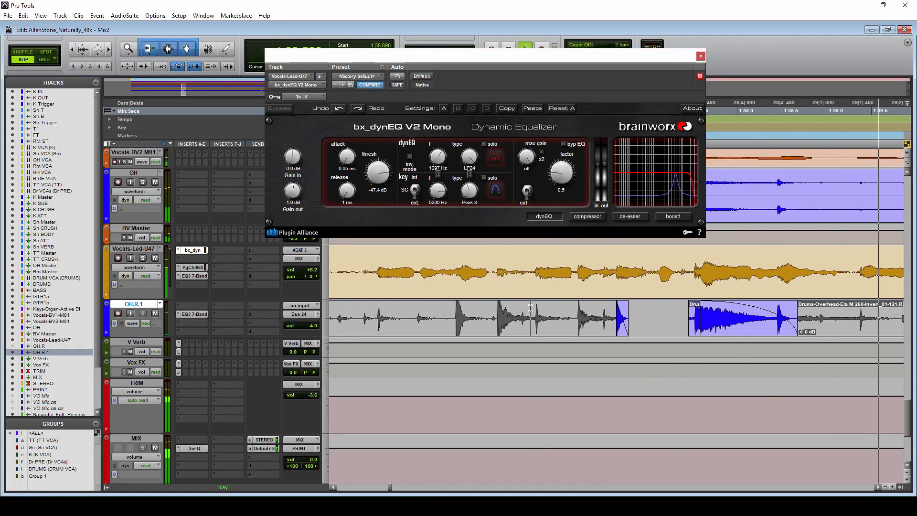
- Compare playback from 1:35.690 with the OH.R.1 key track muted and unmuted
key(space)
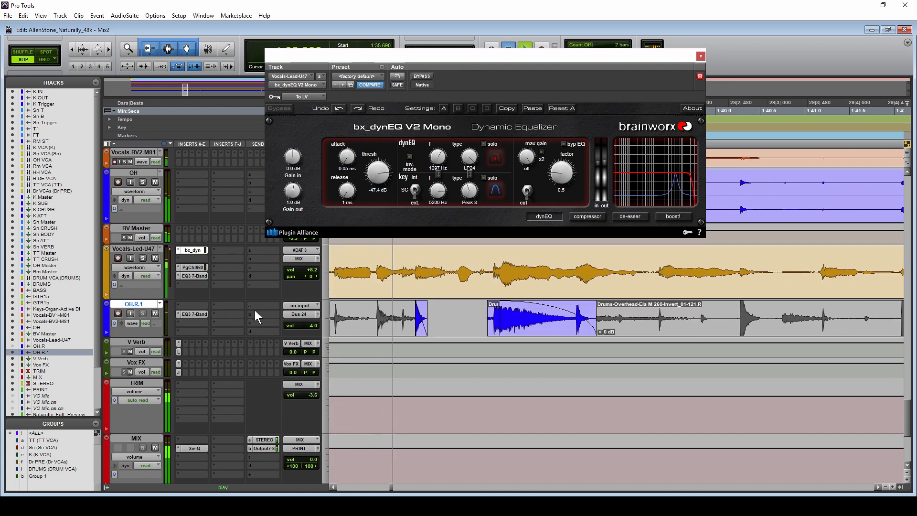
click(156, 314)
key(space)
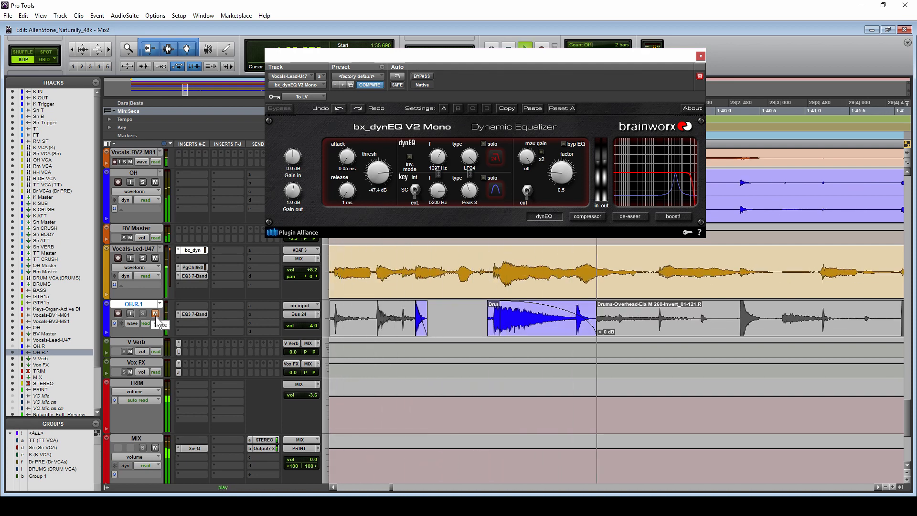
key(space)
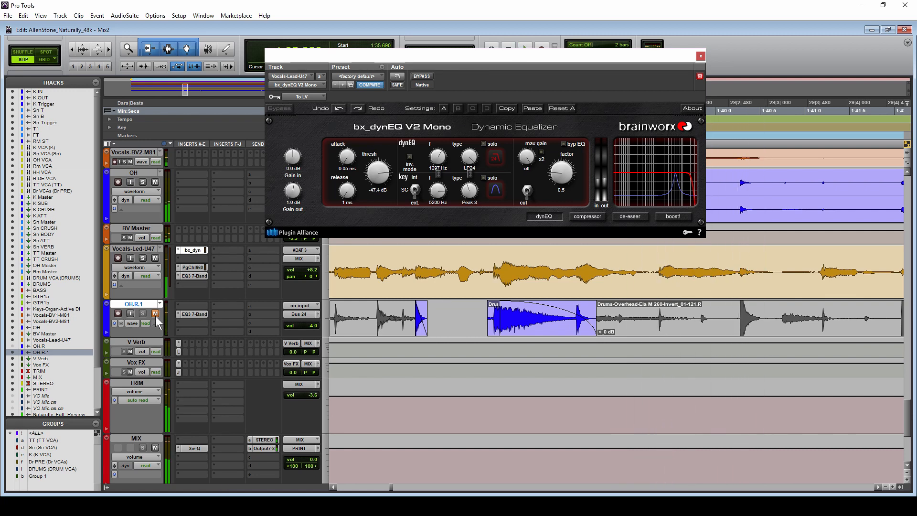
click(156, 315)
key(space)
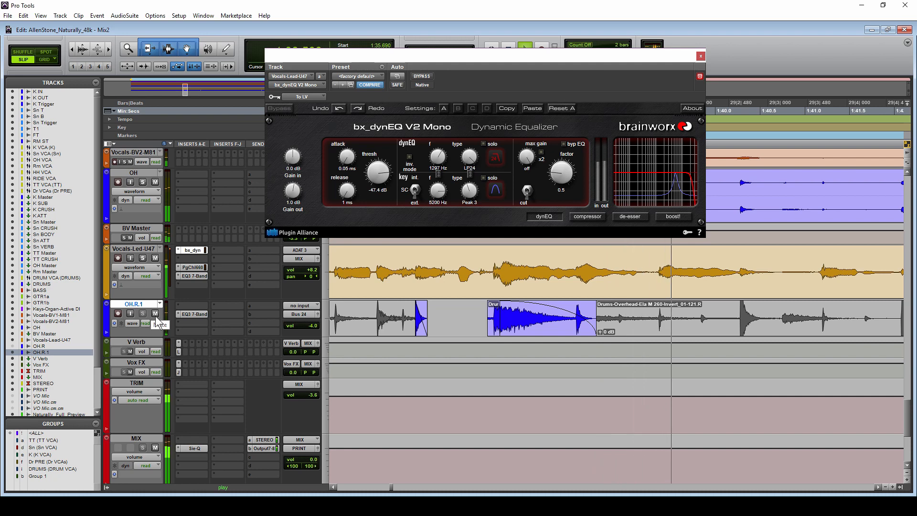
click(156, 315)
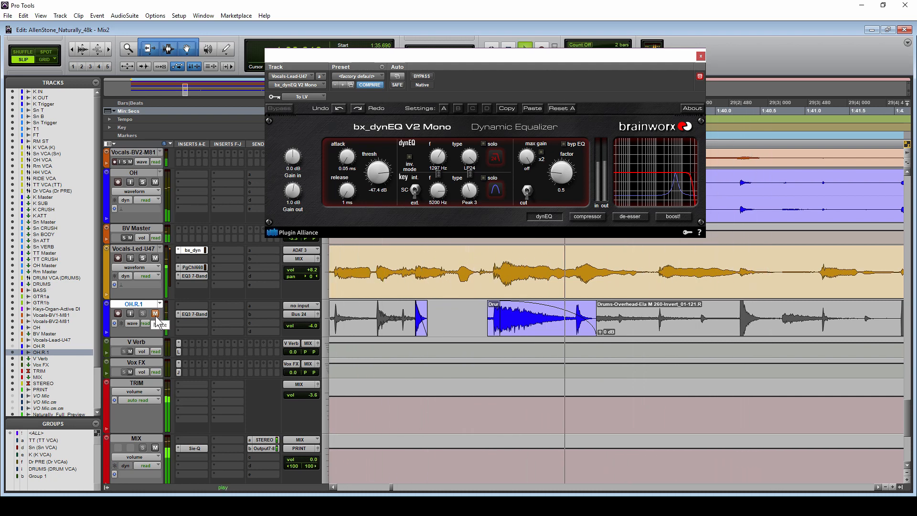
key(space)
- Unmute OH.R.1, play from the start of its cymbal clip at 1:37.456, and toggle the track's mute again
click(155, 314)
click(450, 309)
key(Tab)
key(space)
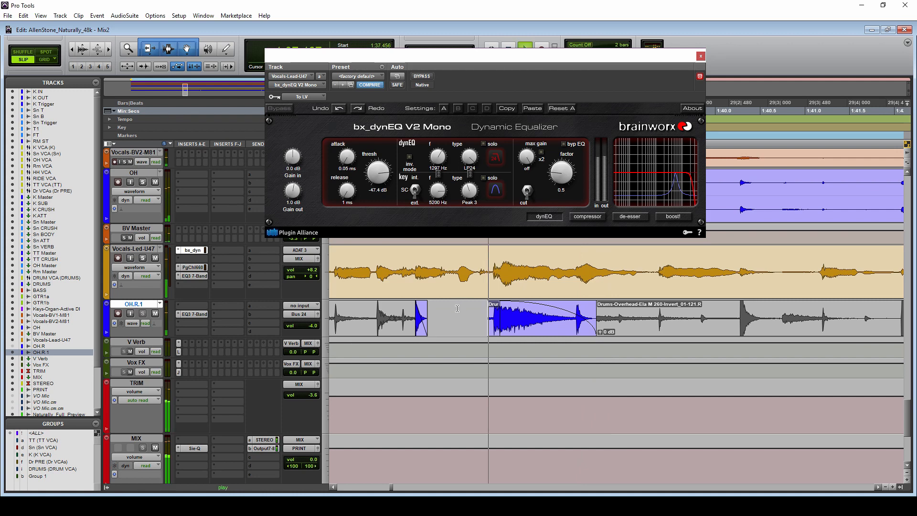
click(155, 314)
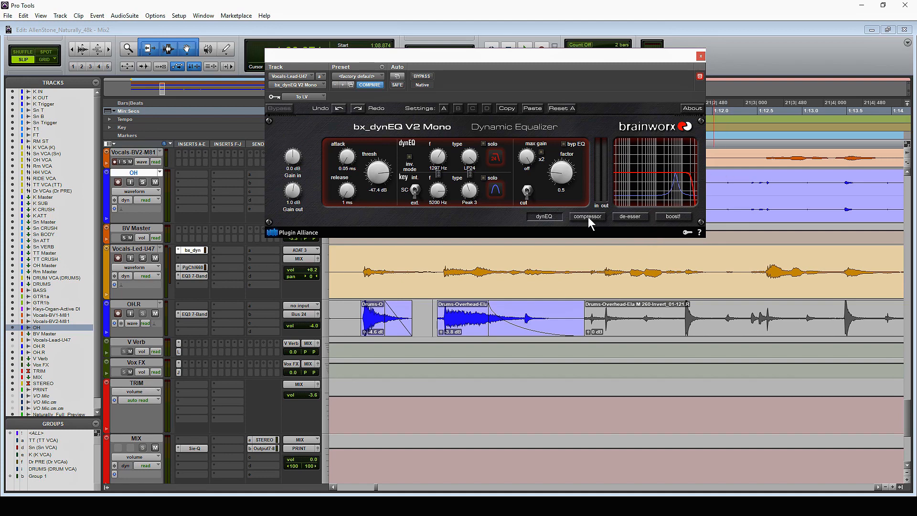
mouse_move(496, 156)
mouse_down()
mouse_move(494, 219)
mouse_move(516, 152)
mouse_move(511, 175)
mouse_up()
click(781, 29)
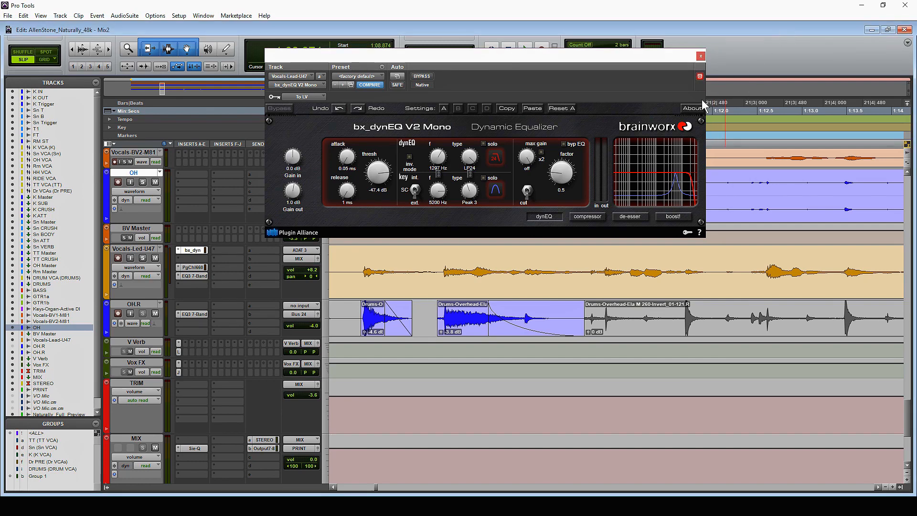